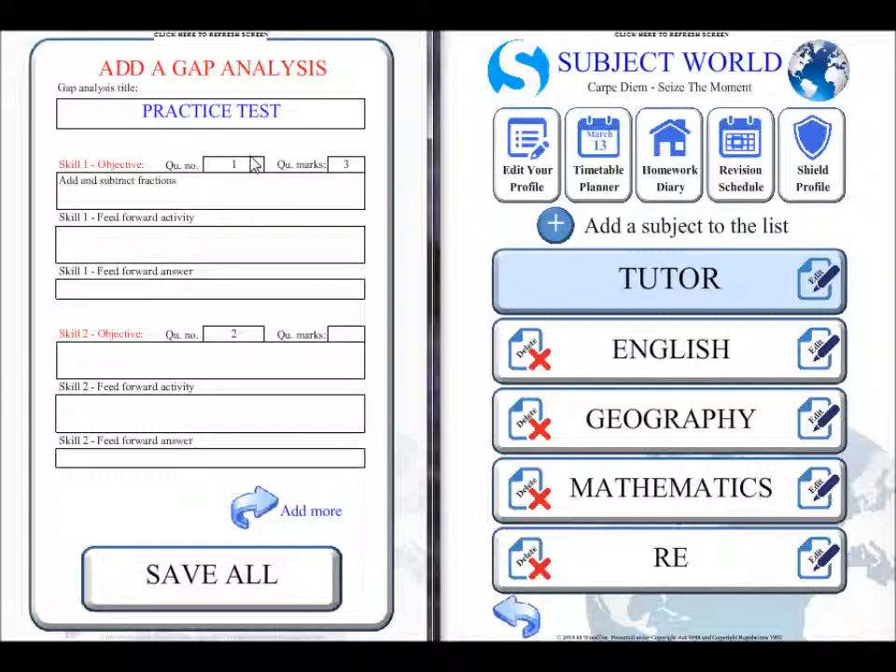
Step: Enter 1/4 + 1/4 as Skill 1's feed forward activity and 2/4 = 1/2 as its answer
left_click(190, 240)
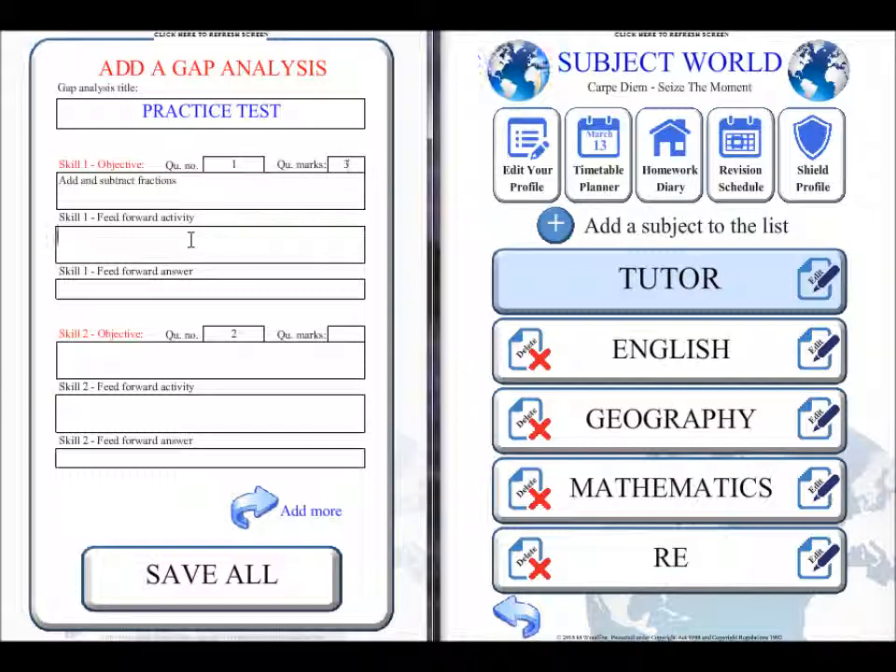
type("1/4 + 1/4")
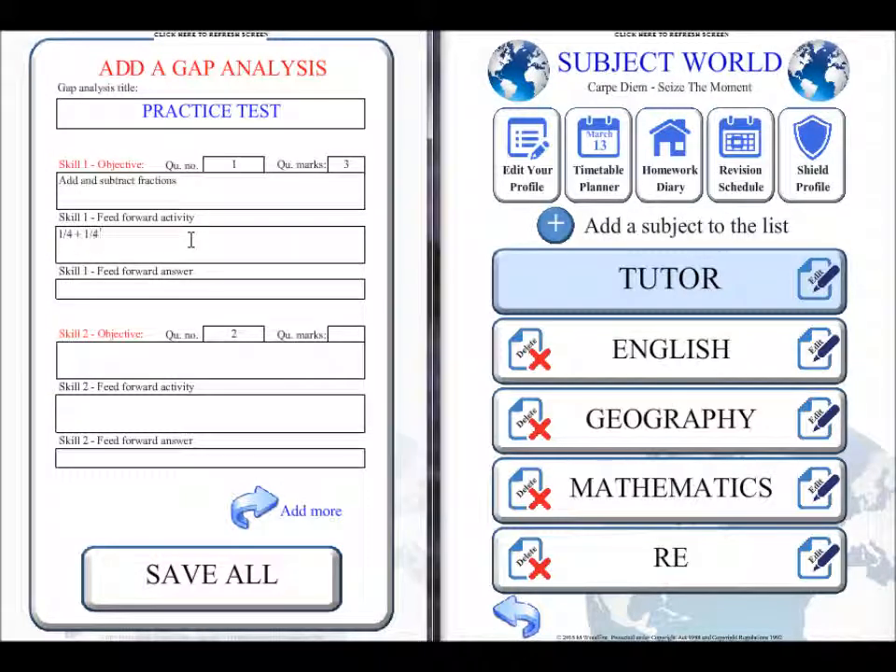
left_click(170, 288)
type("2/4 = 1/2")
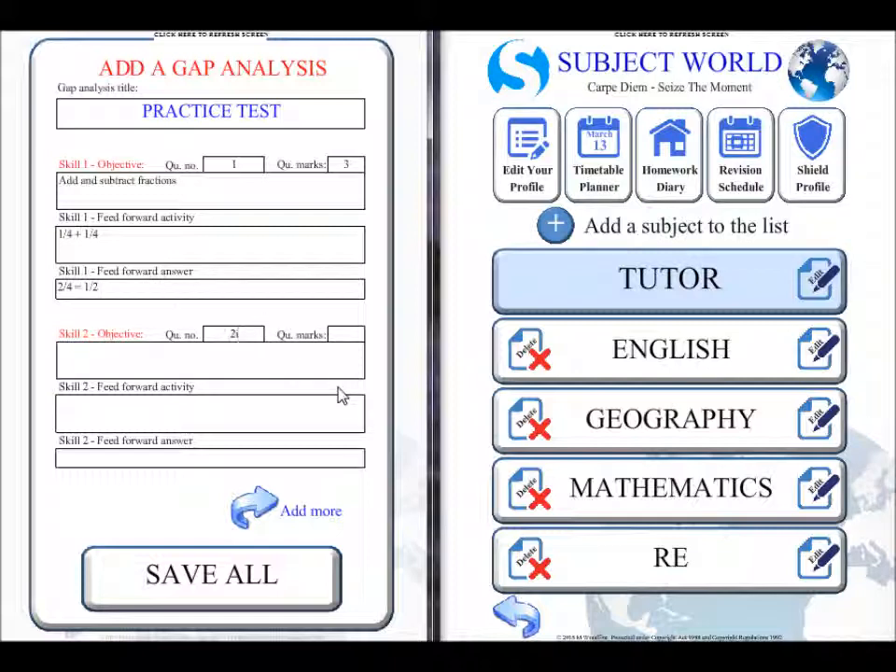
Step: Set Skill 2's question number to 2i, its marks to 1 and its objective to "identify the number of parts of a shape that are shaded"
left_click(229, 336)
type("2i")
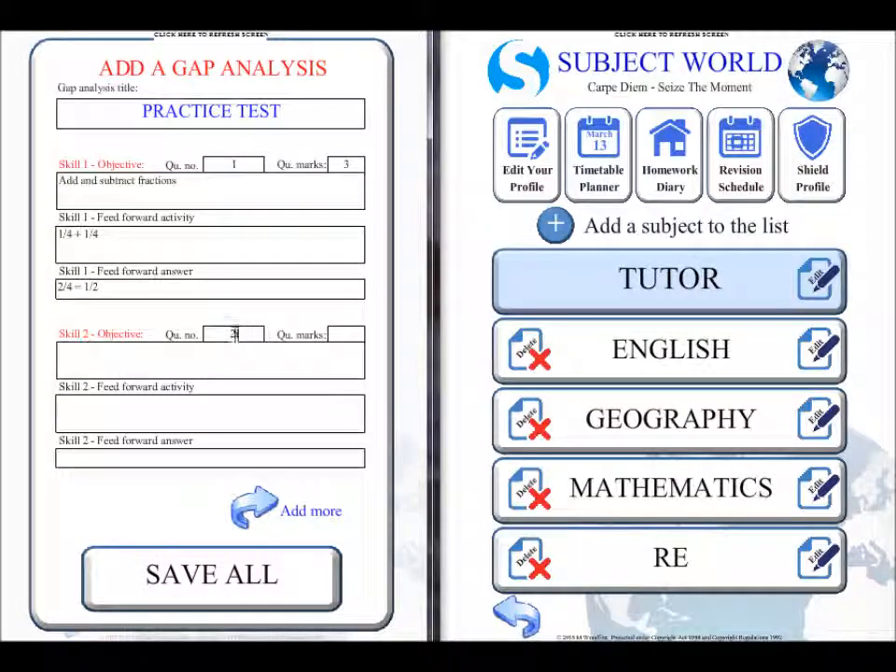
left_click(353, 338)
type("1")
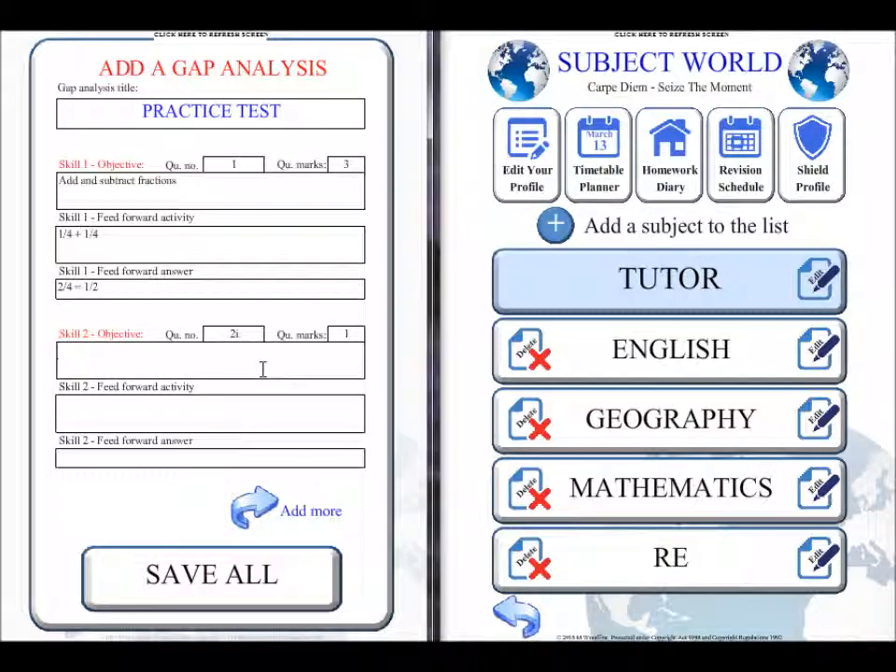
type("identify the number of parts of a shape that are shaded")
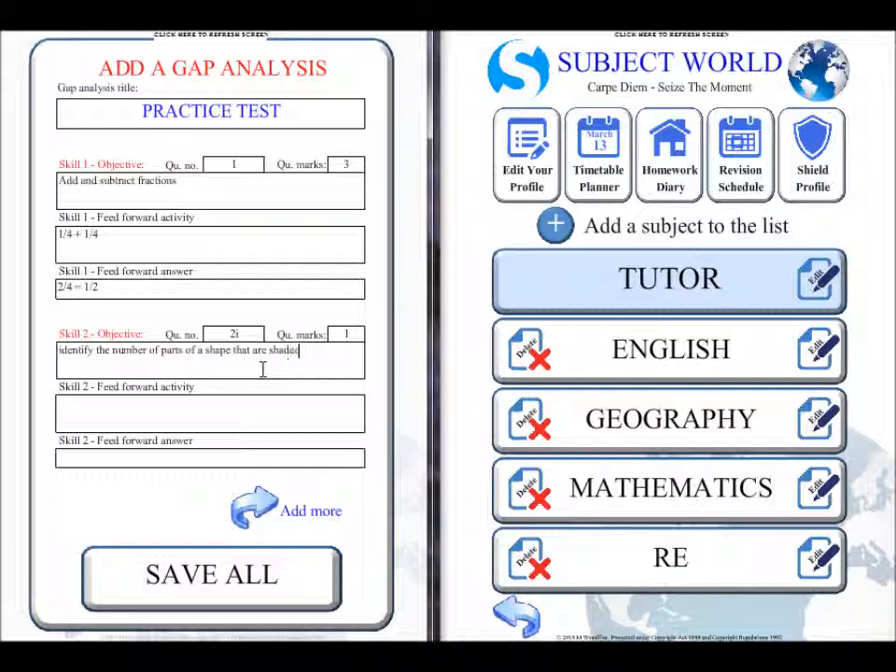
Step: Enter Skill 2's feed forward activity: "Draw a box around 8 squares in your book, shade 6 squares, what fraction is left unshaded?"
left_click(315, 408)
type("Draw a b")
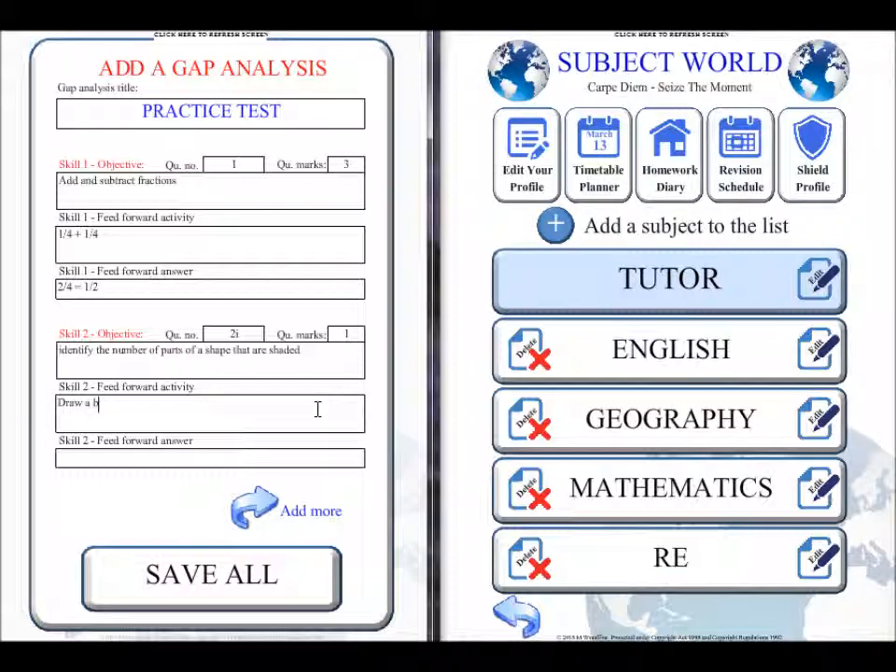
type("ox around")
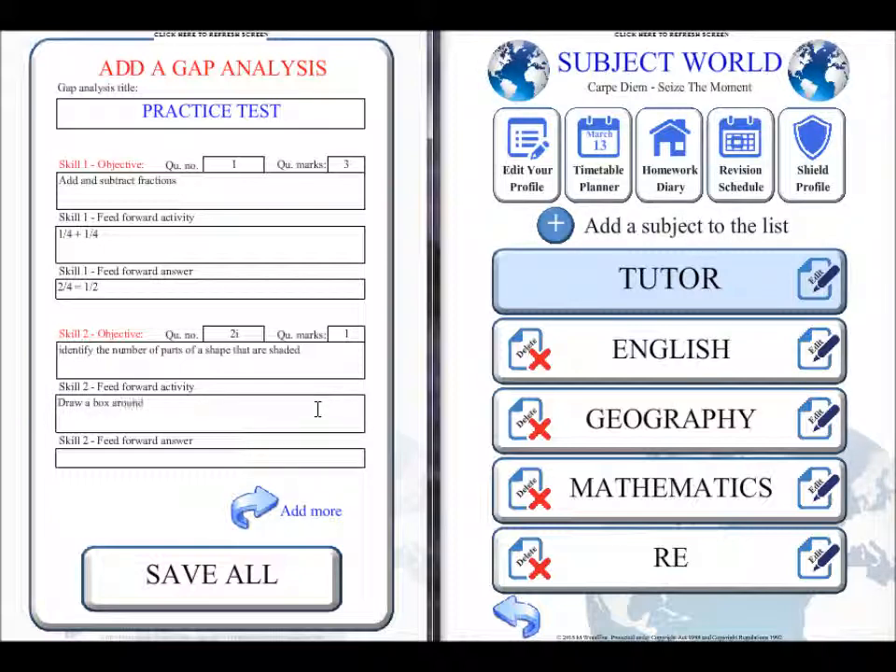
type(" 8 squares in your boo")
type("k.")
type(" shad")
type("e 6 squares, w")
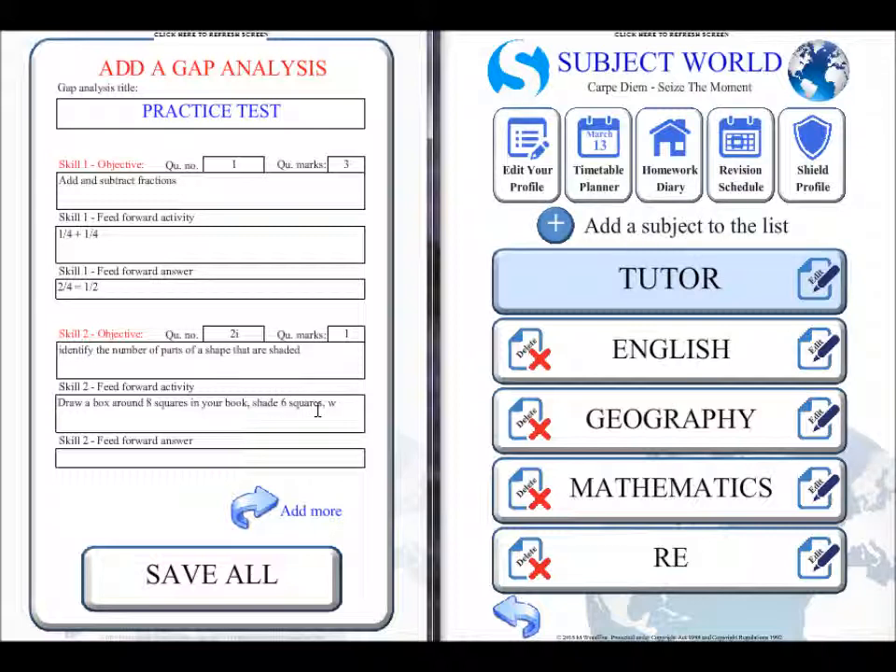
type("hat fraction is left unshaded?")
Step: Enter 2/8 = 1/4 as Skill 2's feed forward answer and save the whole gap analysis
left_click(236, 457)
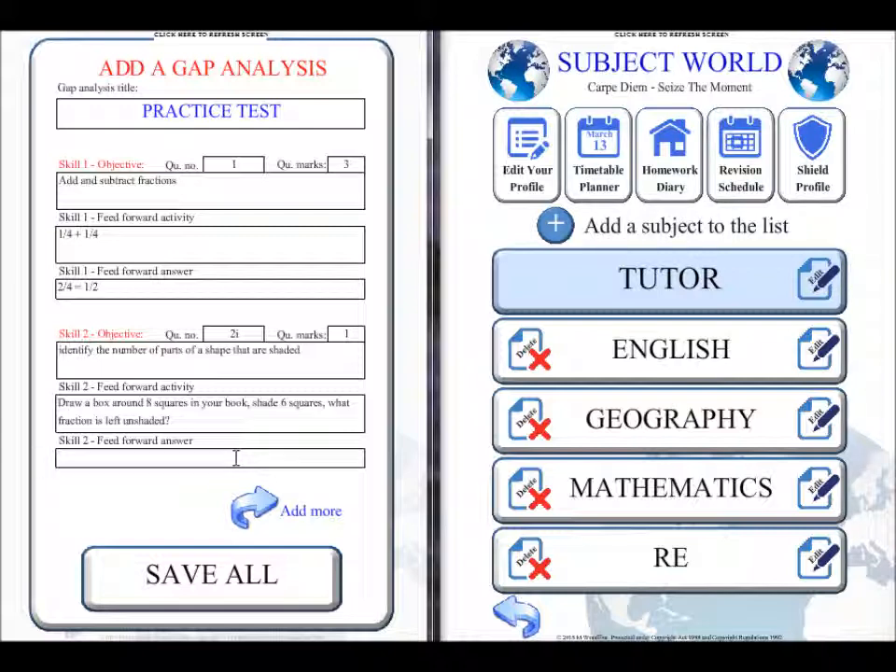
type("2/8 = 1/4")
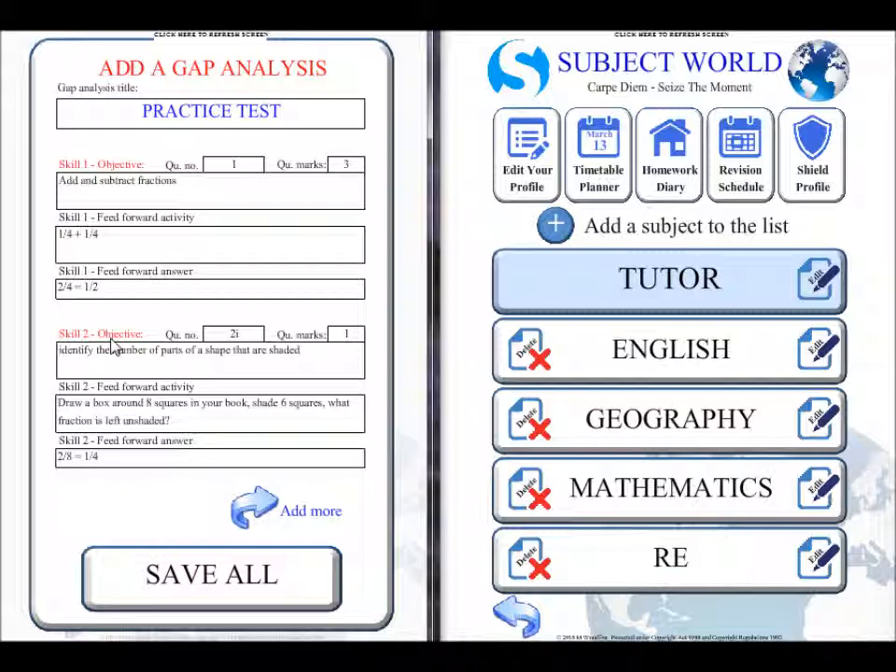
left_click(247, 532)
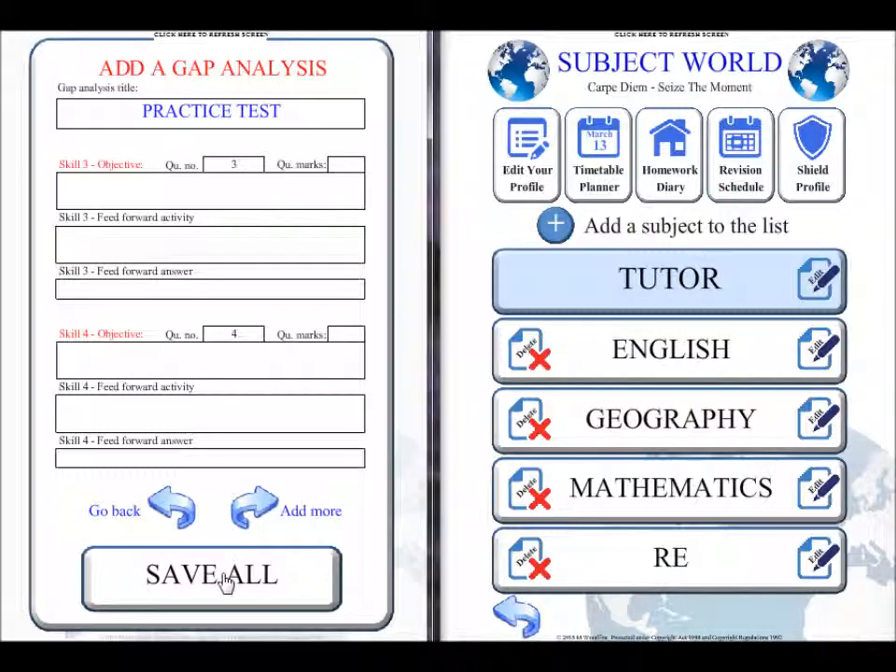
left_click(224, 578)
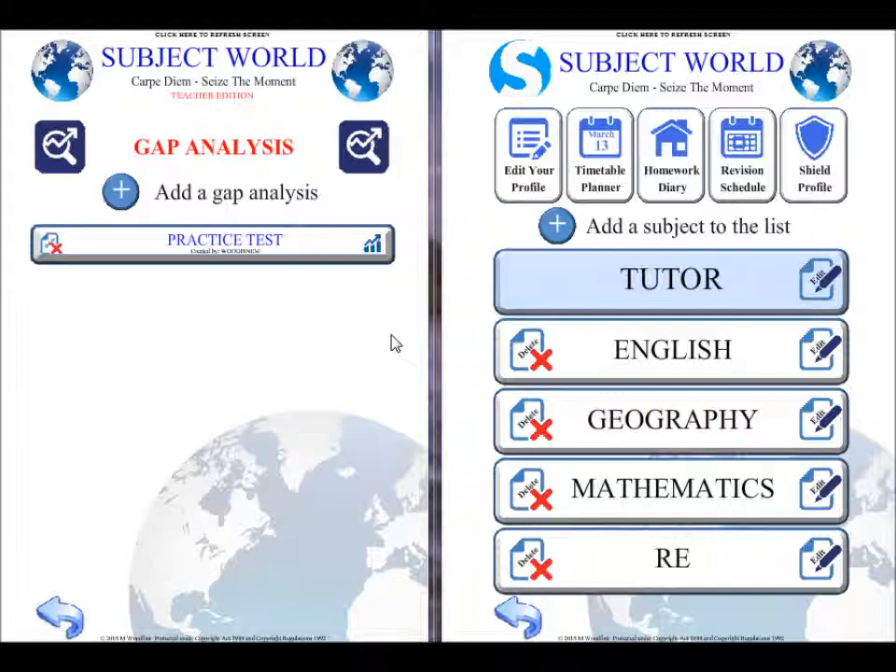
Step: Open the Practice Test gap analysis sheet from the student's Mathematics assessment tools
left_click(662, 491)
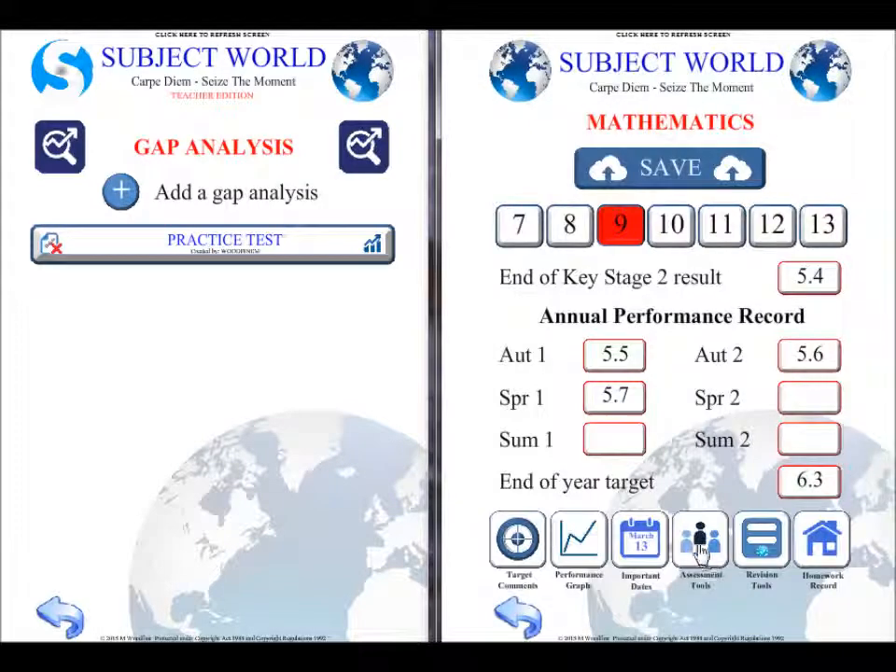
left_click(702, 551)
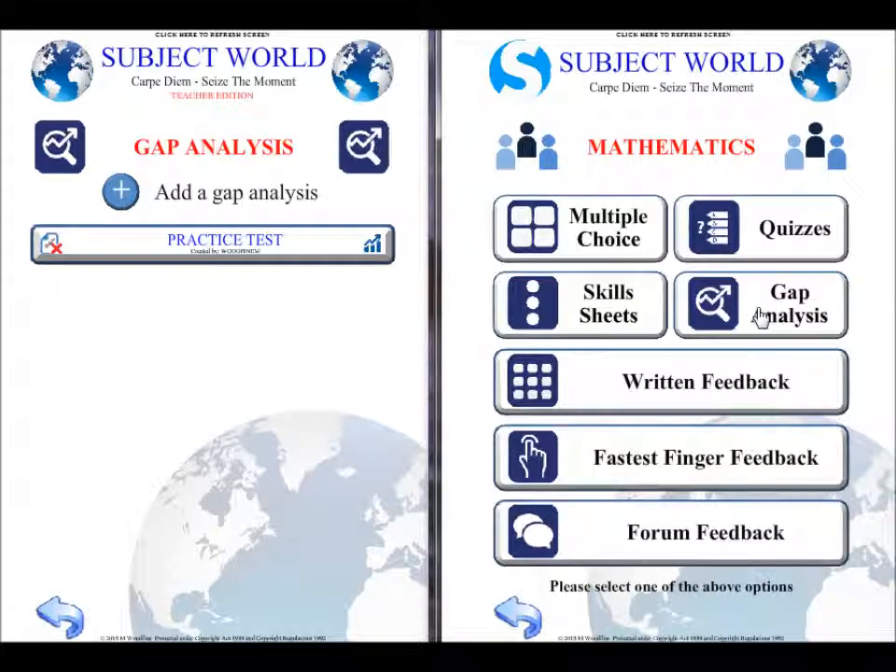
left_click(761, 317)
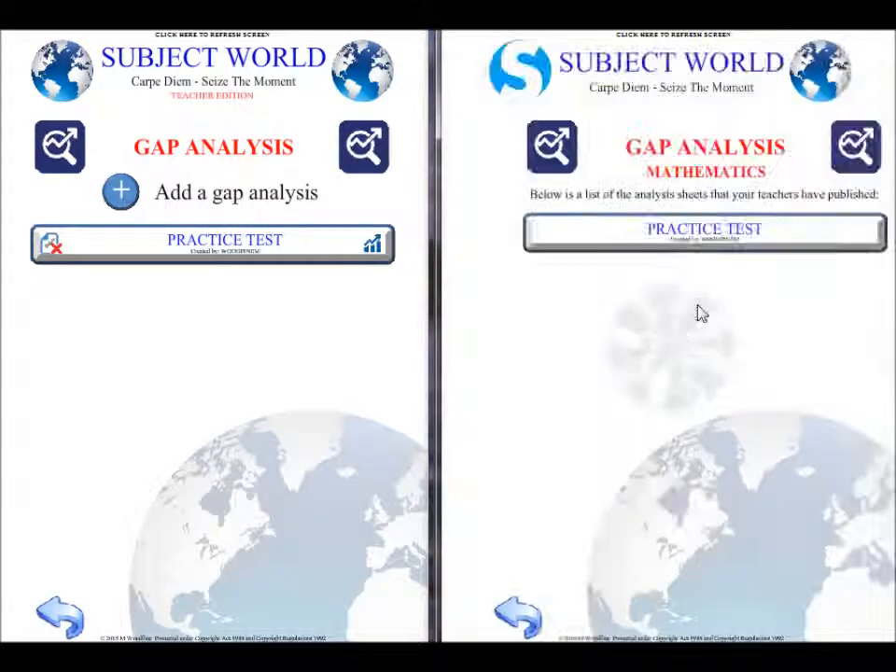
left_click(660, 241)
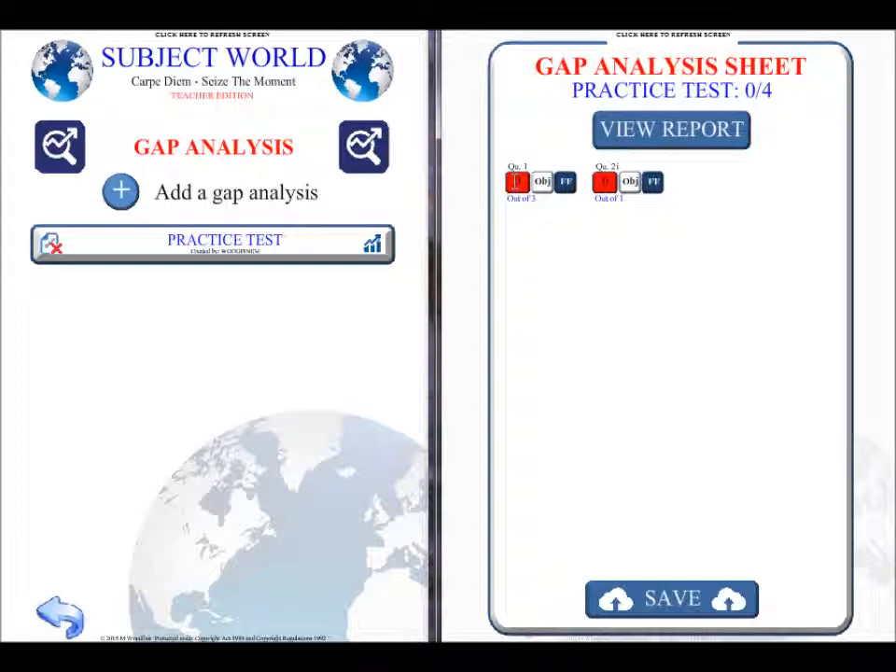
Step: Record 2 marks for question 1 and 1 mark for question 2i on the student's sheet, and save it
double_click(521, 183)
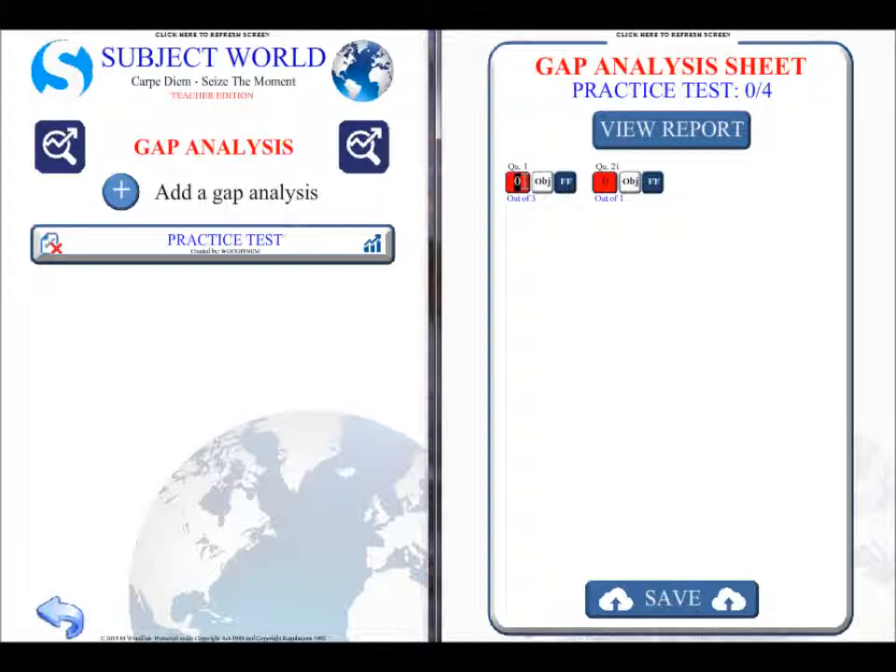
type("2")
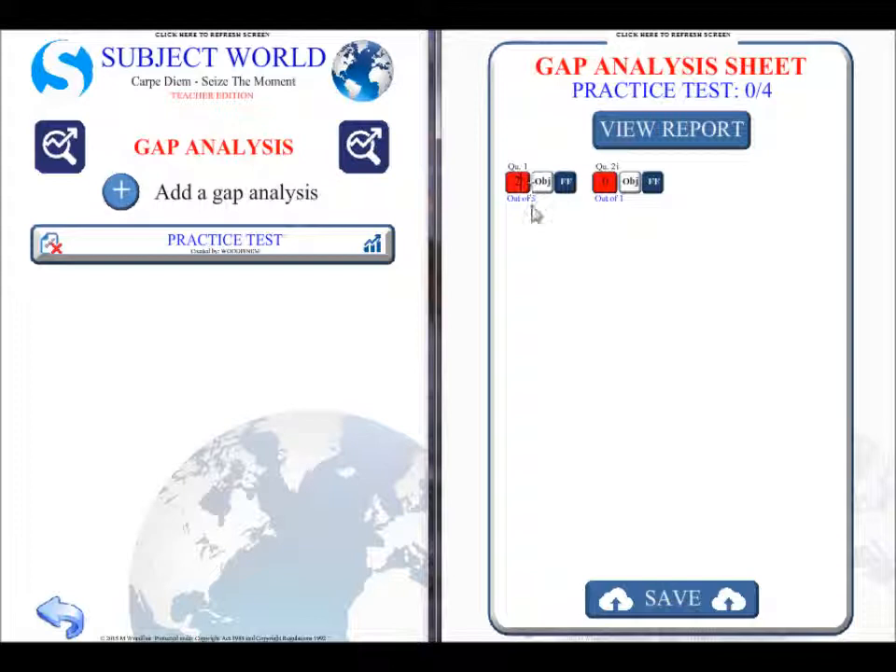
double_click(607, 184)
type("1")
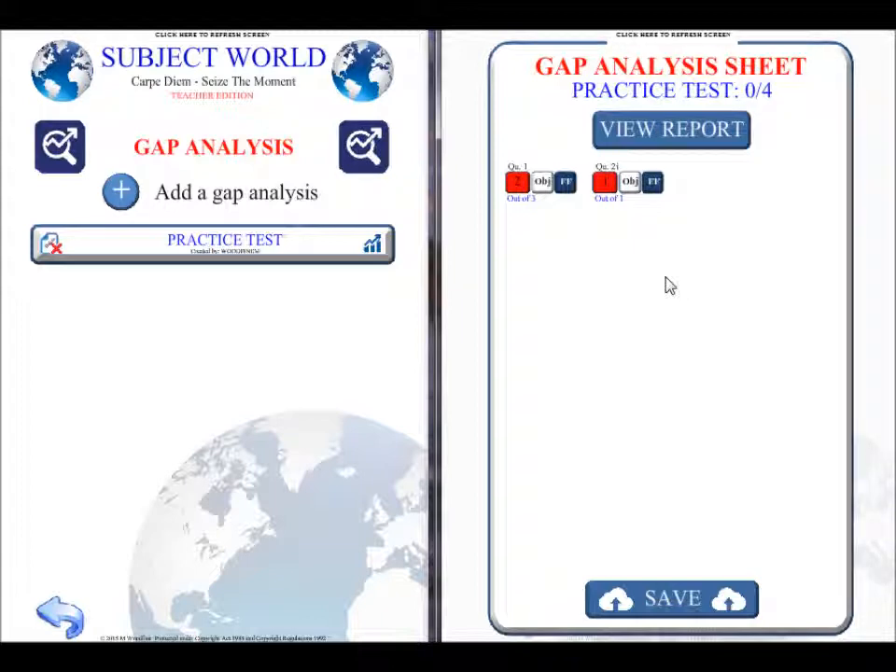
left_click(656, 599)
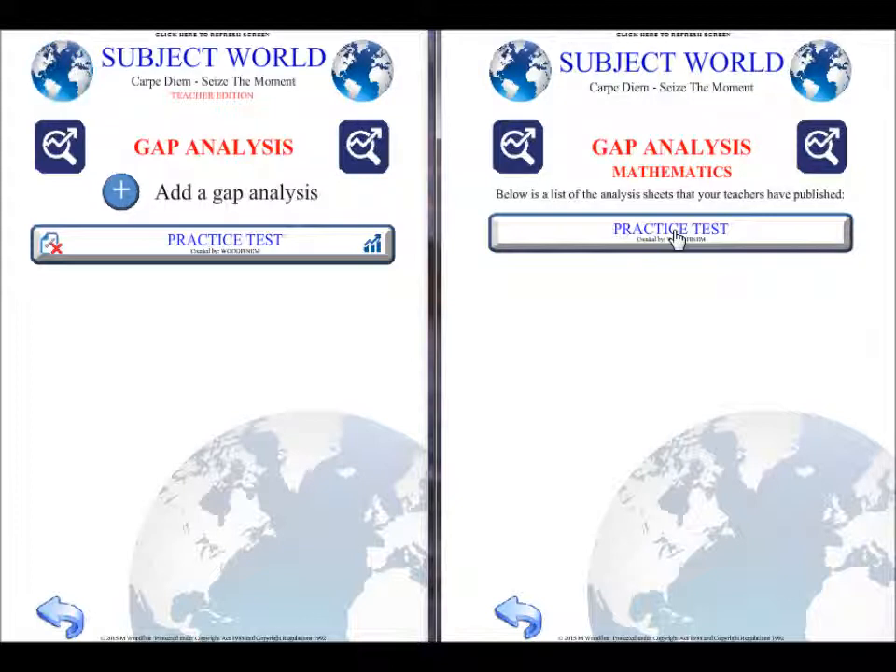
Step: Reopen the student's Practice Test sheet and review question 1's objective, its feed forward answer and the overall report
left_click(676, 239)
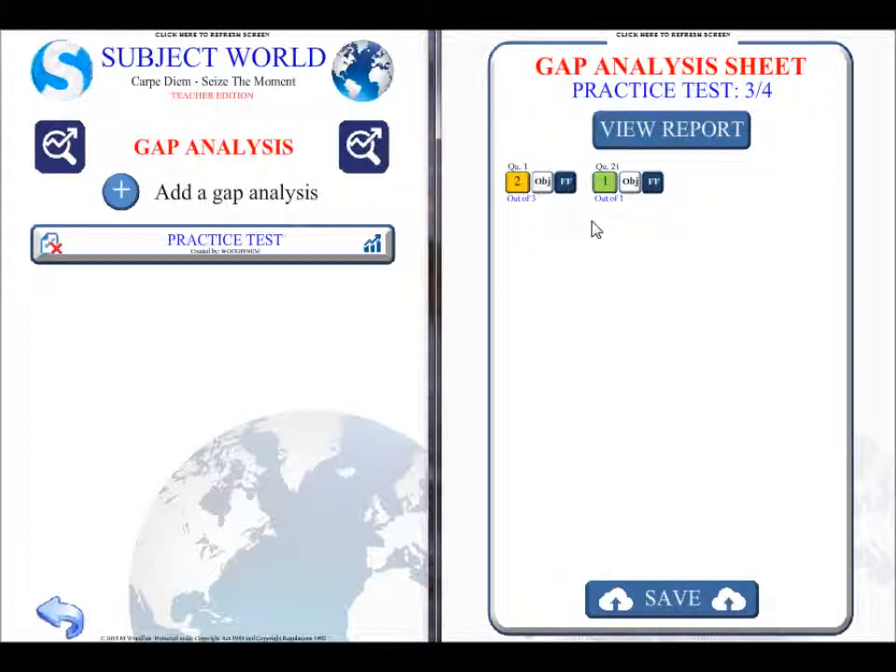
left_click(544, 187)
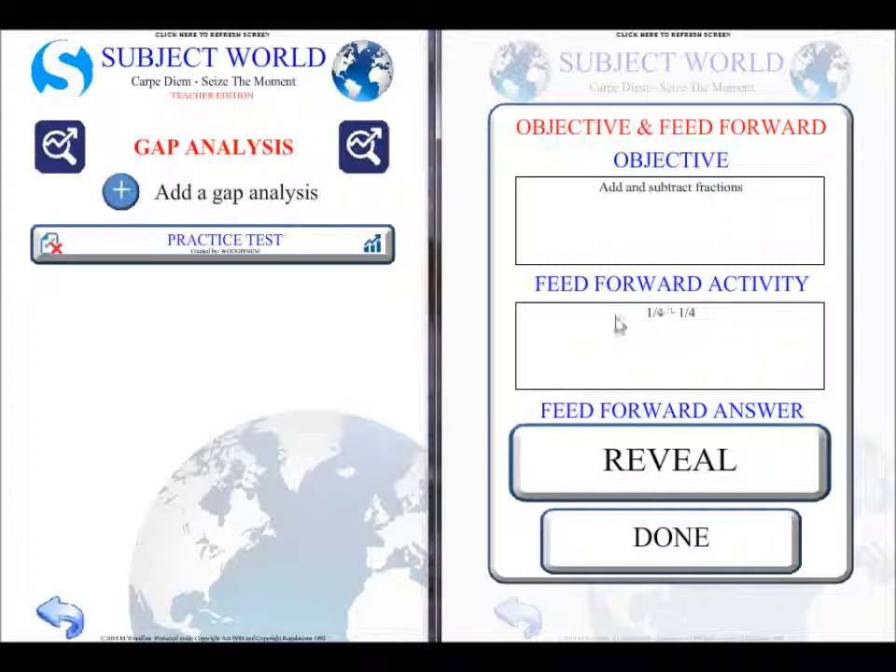
left_click(680, 454)
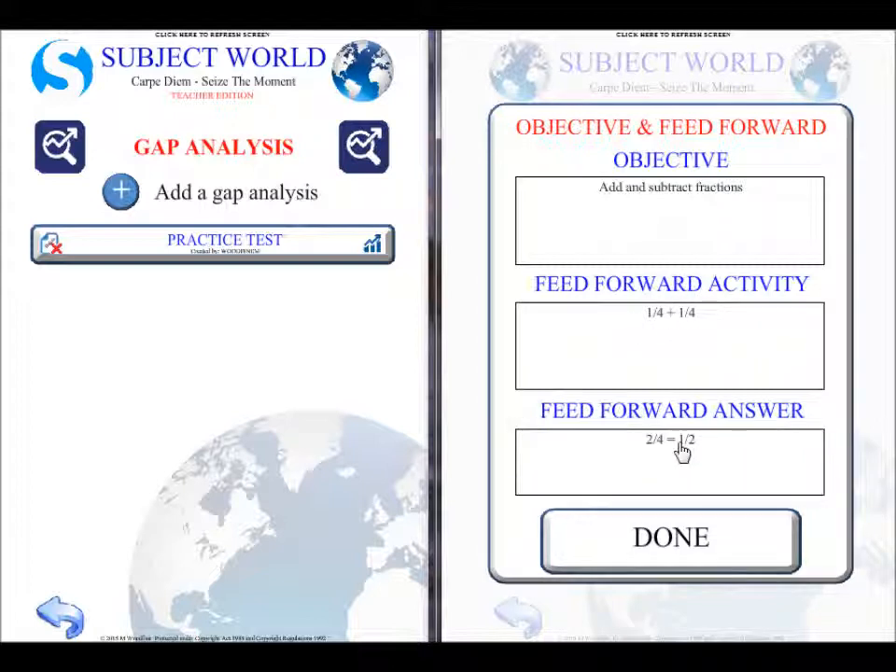
left_click(711, 545)
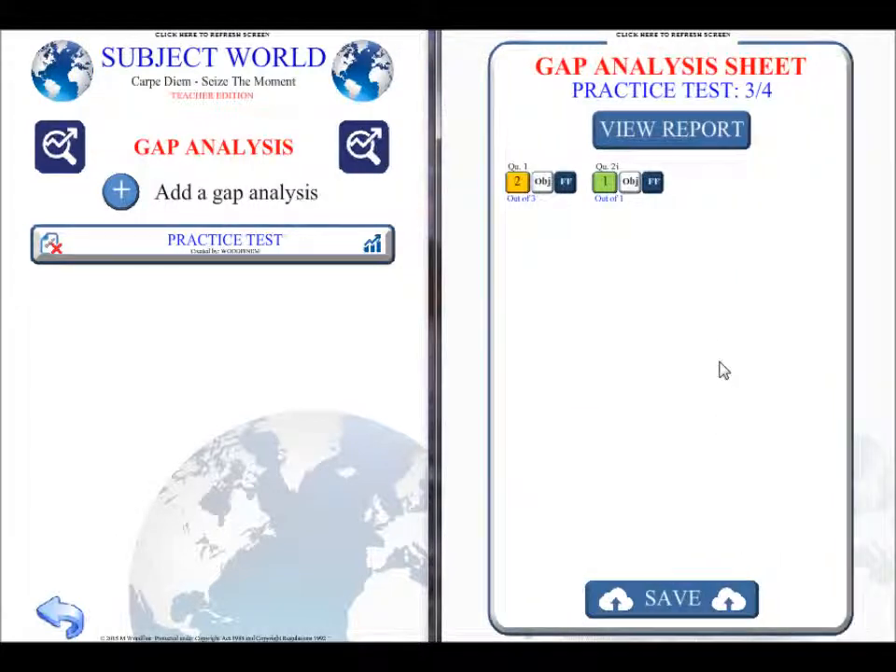
left_click(666, 137)
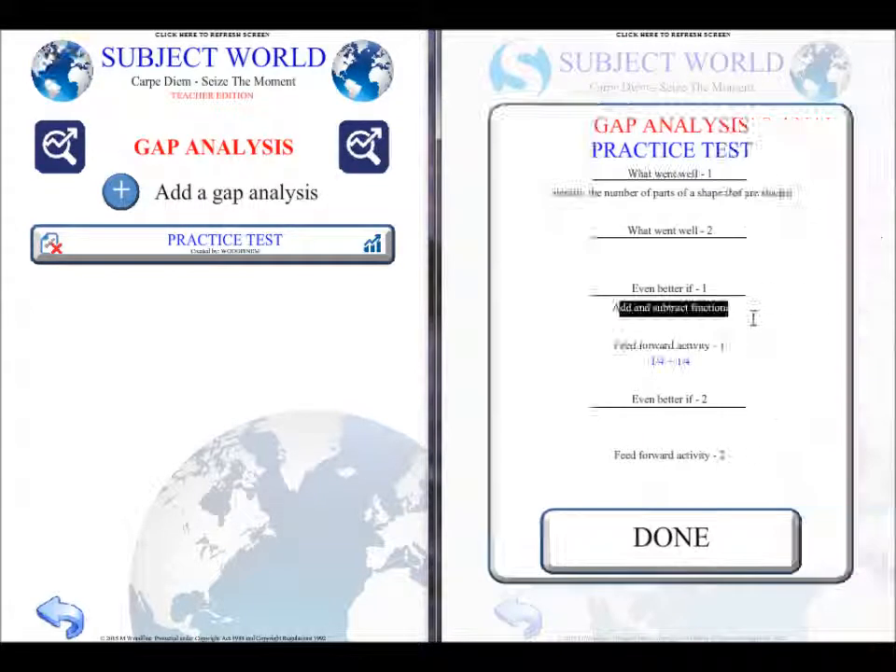
left_click(681, 547)
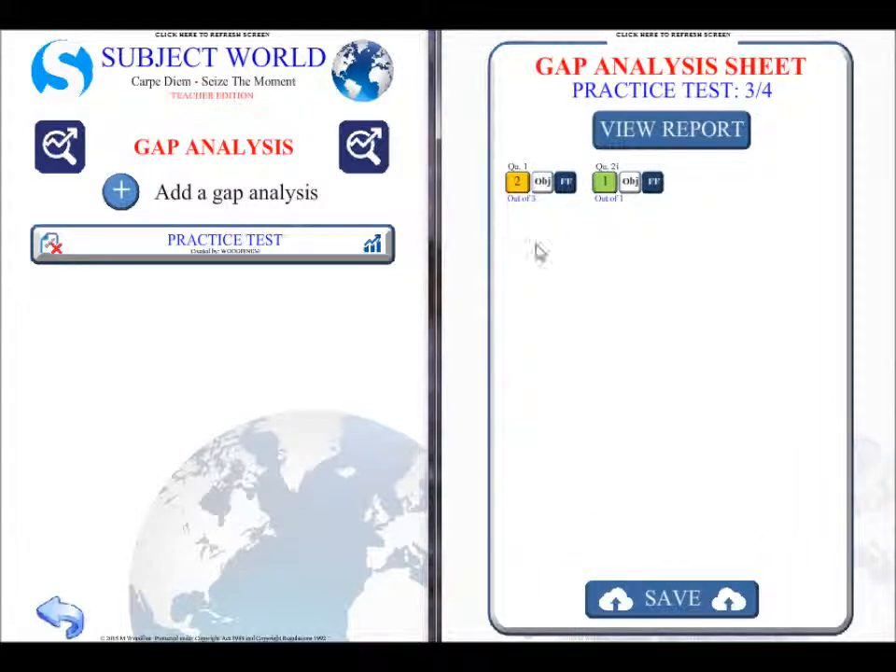
Step: Open the teacher's Practice Test results and examine objective 1's details and the gap analysis report for TEST3
left_click(372, 247)
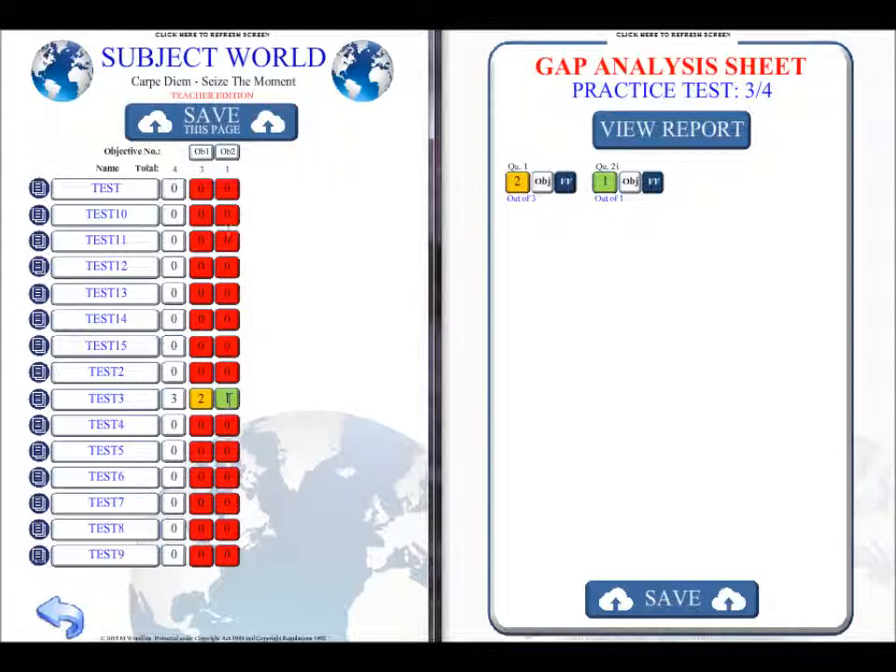
left_click(201, 153)
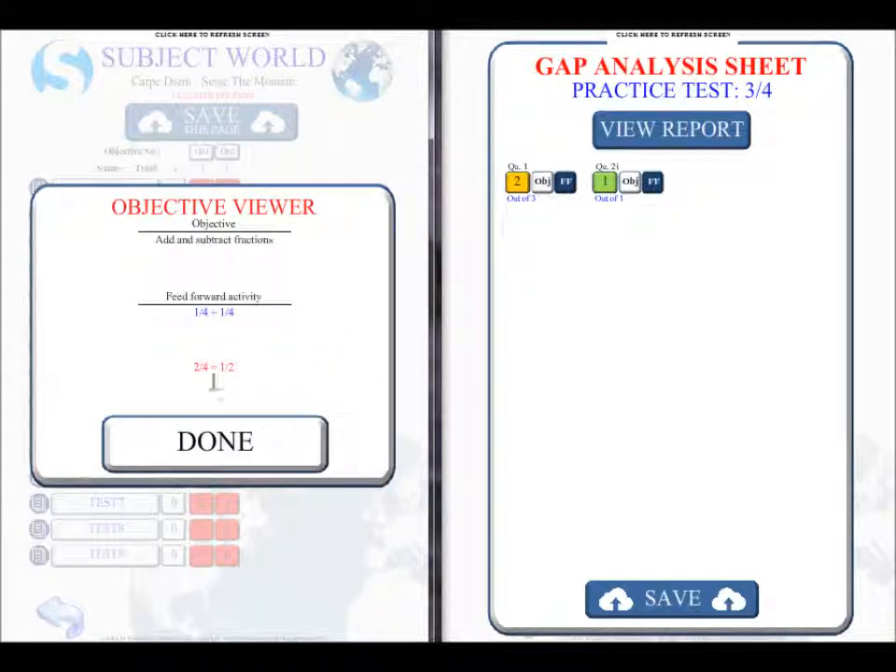
left_click(213, 436)
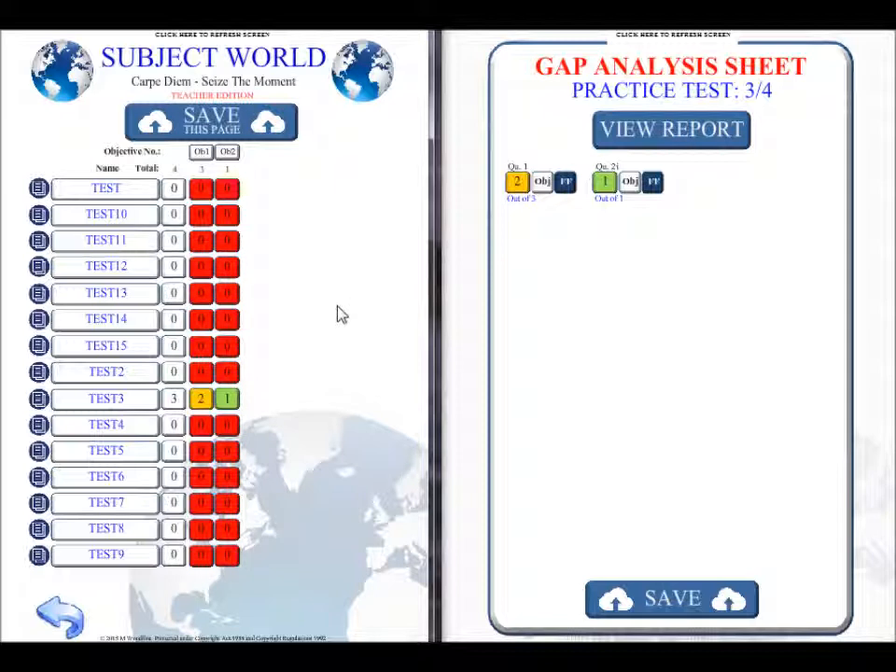
left_click(39, 398)
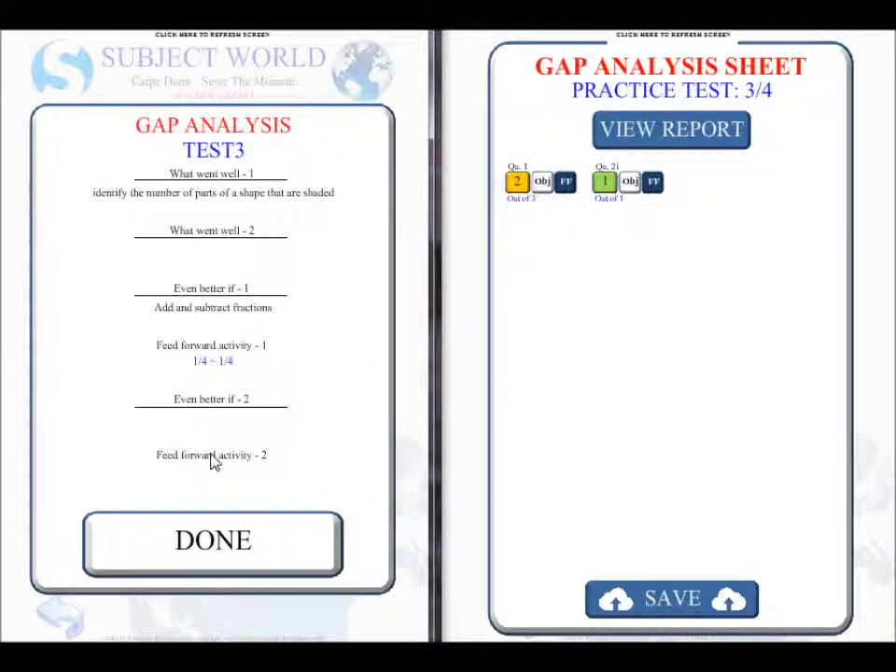
left_click(213, 560)
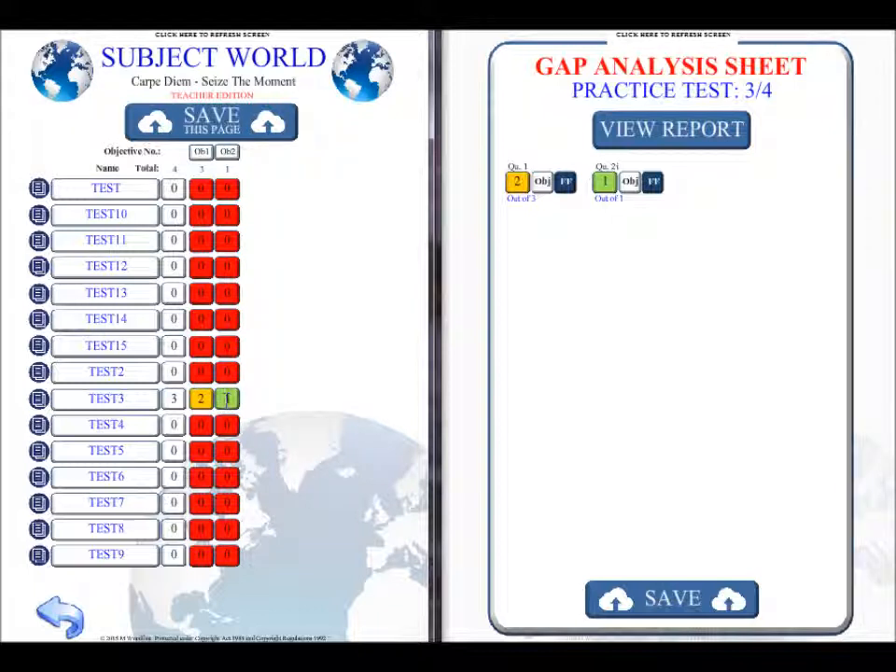
Step: Set TEST3's mark for objective 2 to 0 and save the teacher's results page
double_click(225, 399)
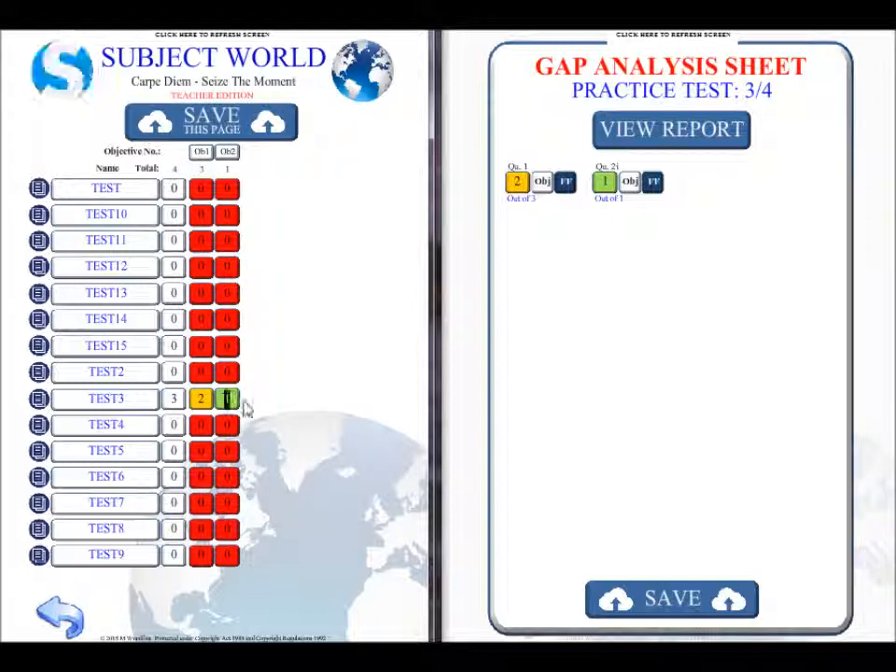
type("0")
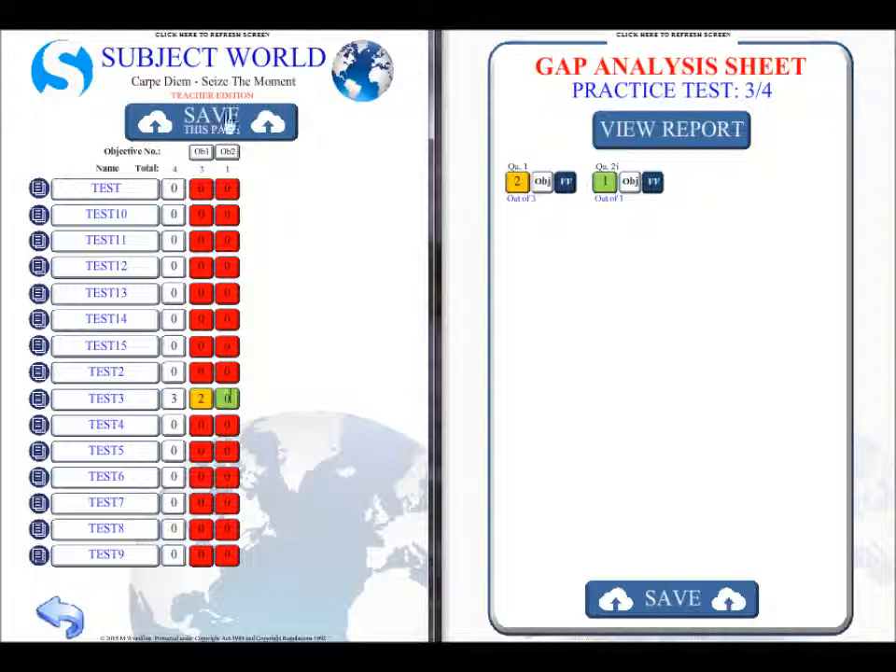
left_click(227, 123)
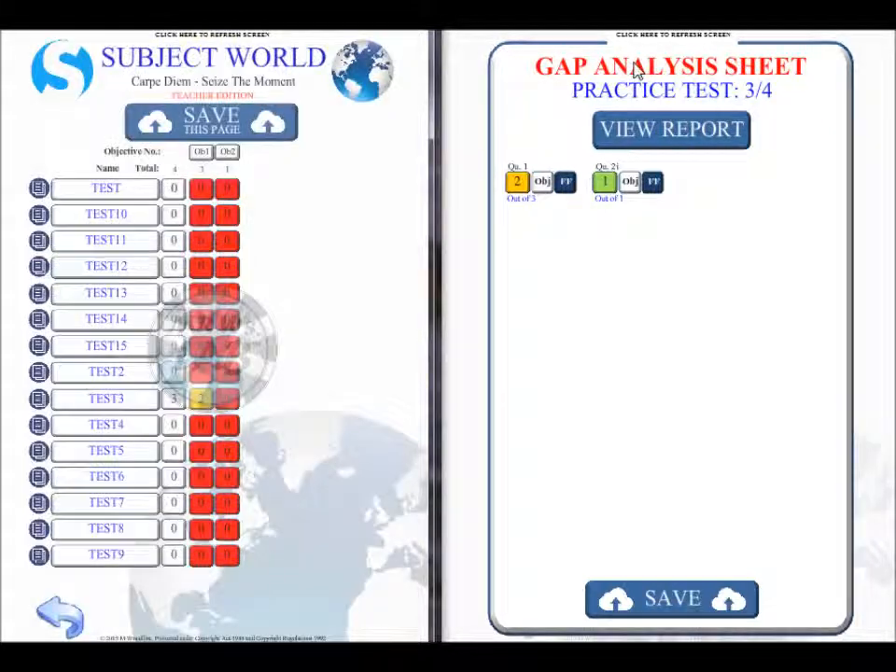
Step: Refresh the student's screen and reopen the Practice Test gap analysis sheet to check the marks
left_click(682, 41)
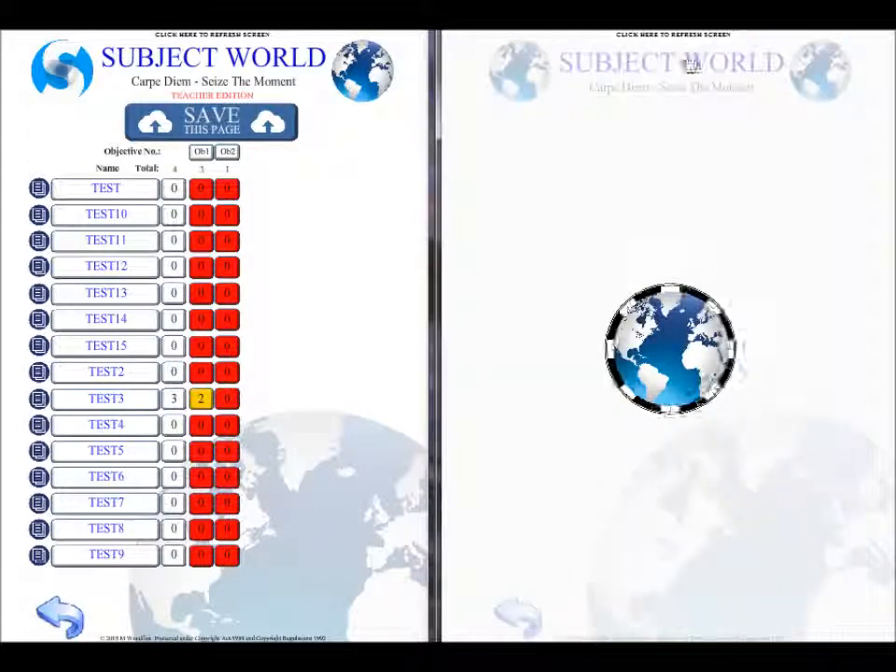
left_click(680, 232)
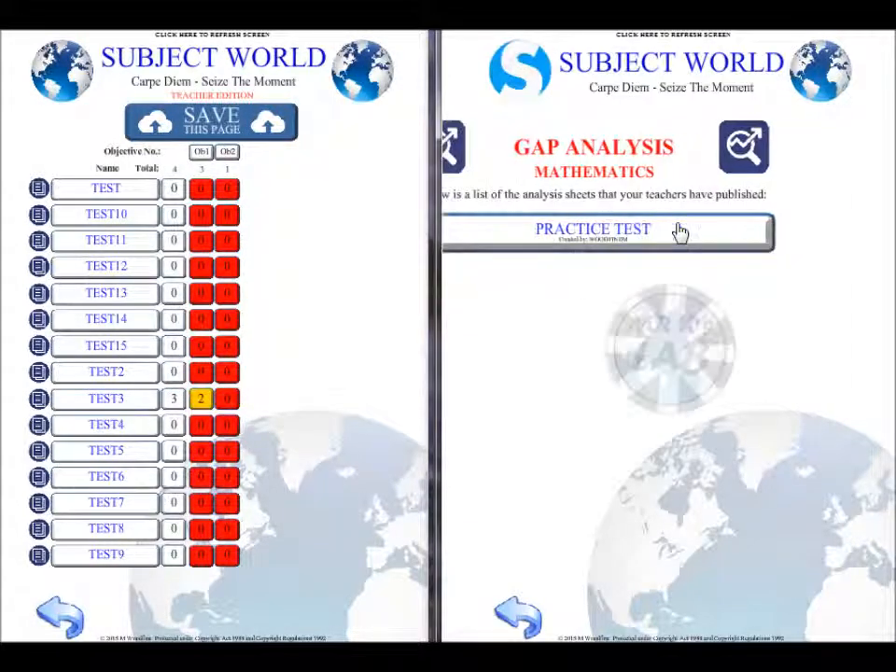